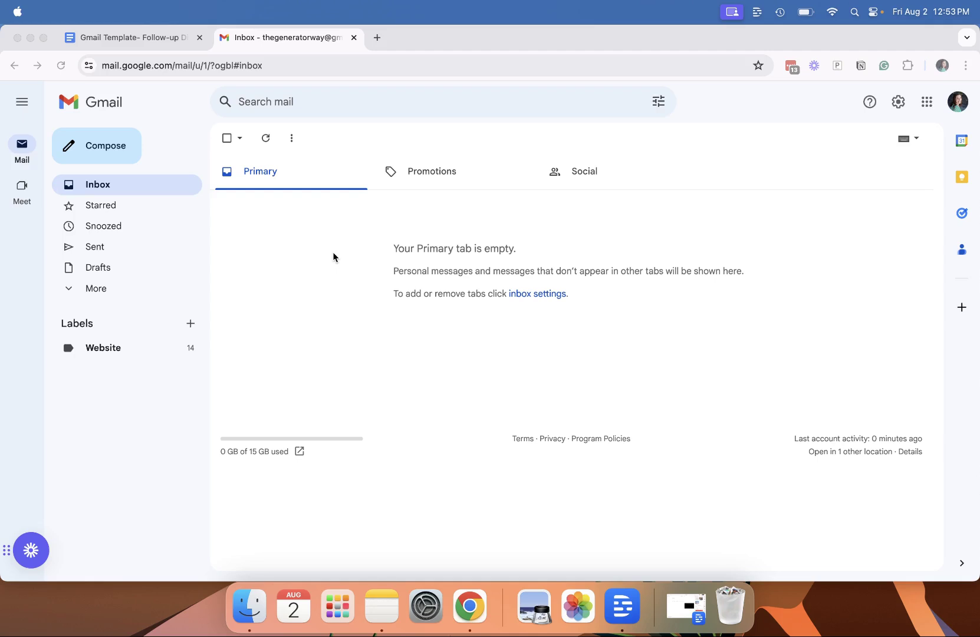
Open Gmail's Advanced settings from the gear menu and confirm Templates is enabled.
{"action": "left_click", "coordinate": [899, 102]}
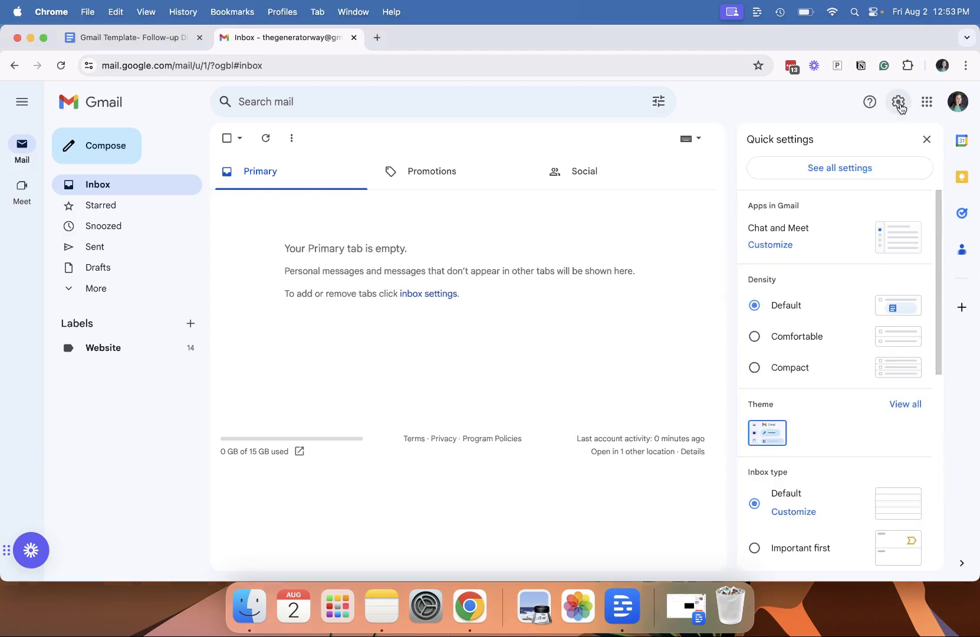
{"action": "left_click", "coordinate": [898, 105]}
{"action": "left_click", "coordinate": [898, 103]}
{"action": "left_click", "coordinate": [844, 169]}
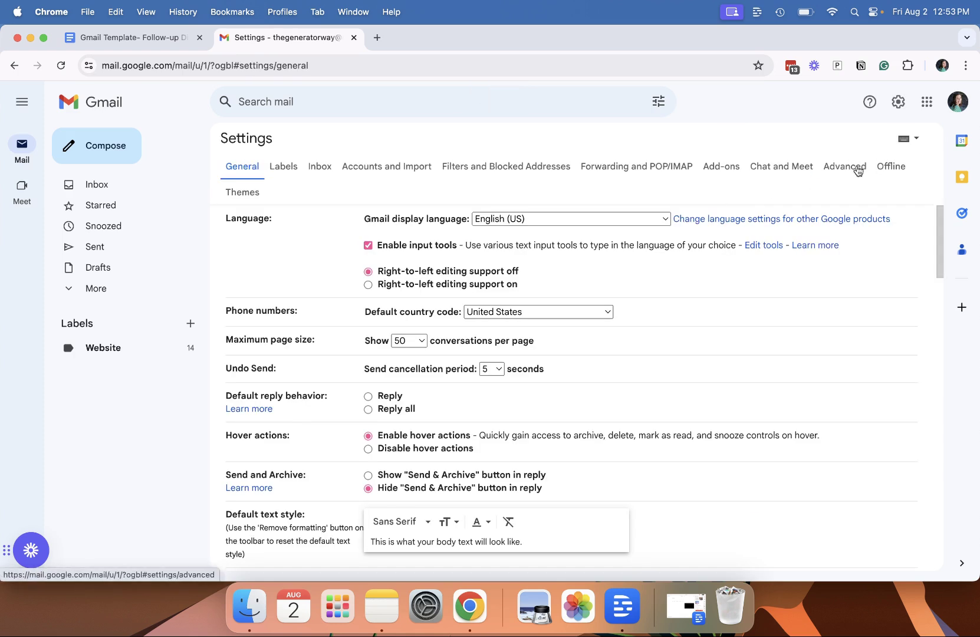
{"action": "left_click", "coordinate": [849, 165]}
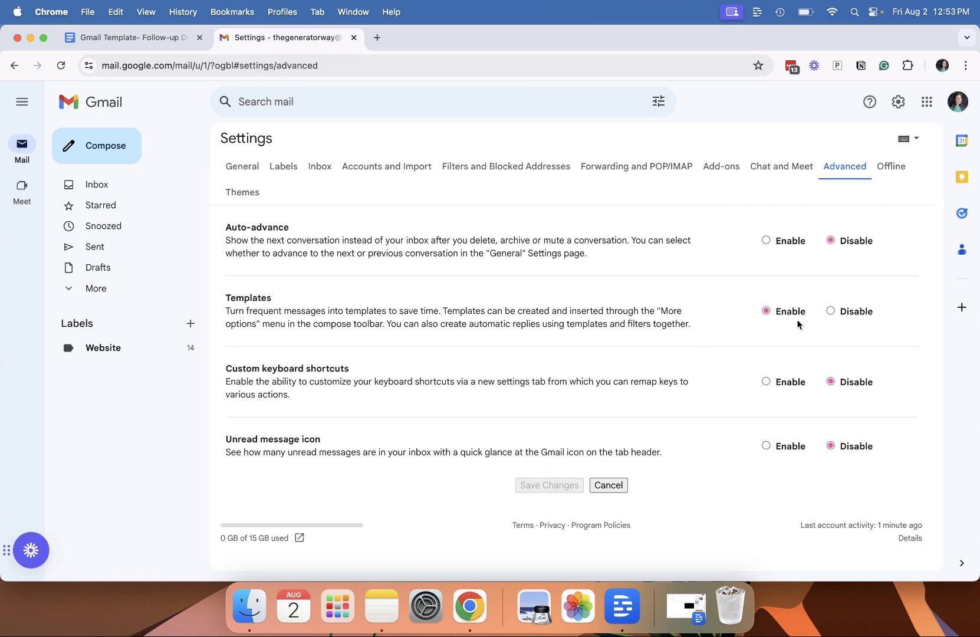
Start a new message, then select all the follow-up email text in the template Doc.
{"action": "left_click", "coordinate": [118, 148]}
{"action": "key", "text": "super+1"}
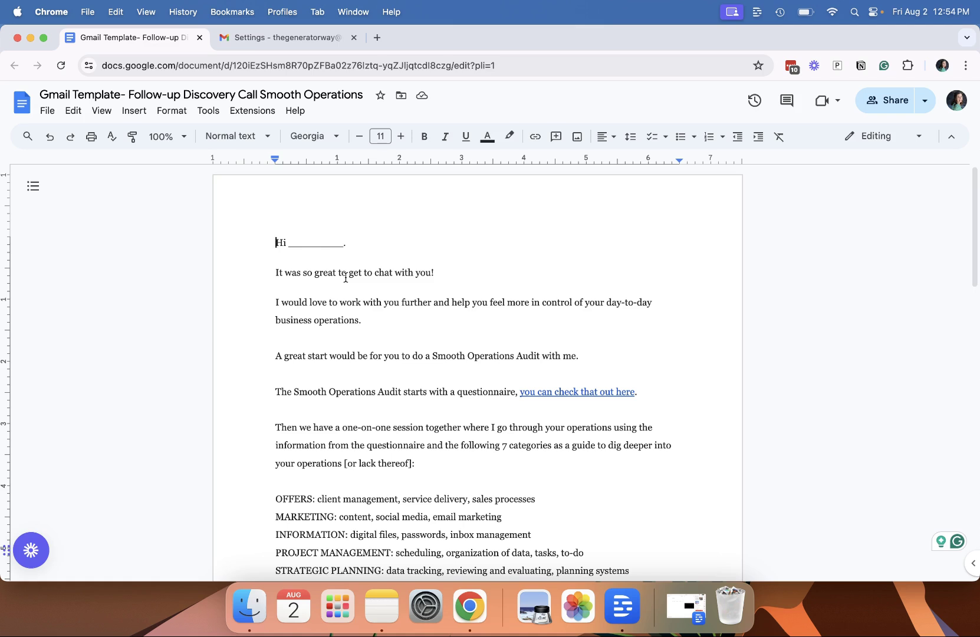
{"action": "scroll", "coordinate": [346, 277], "scroll_direction": "down", "scroll_amount": 15}
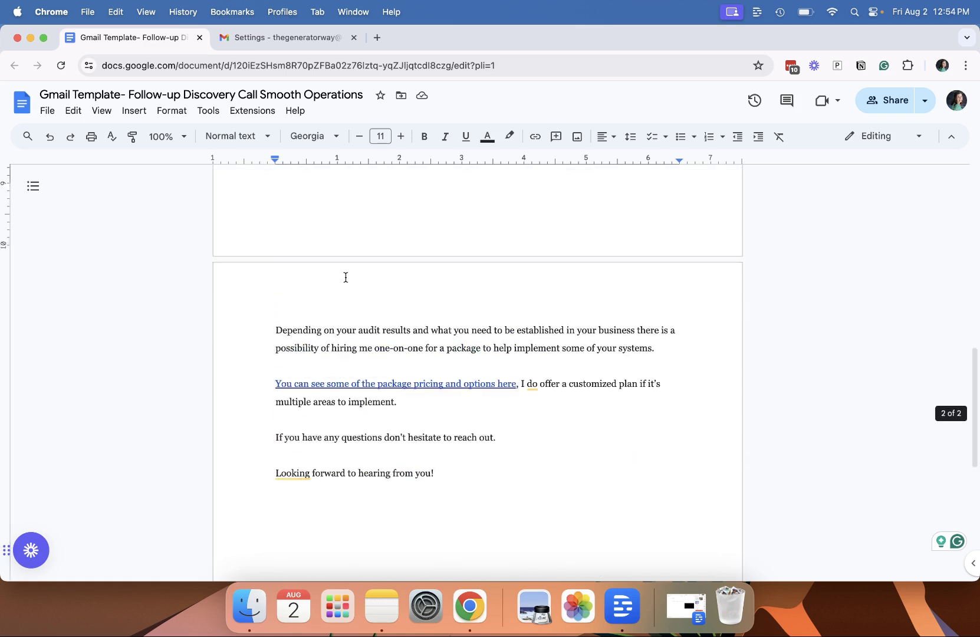
{"action": "scroll", "coordinate": [345, 277], "scroll_direction": "up", "scroll_amount": 15}
{"action": "scroll", "coordinate": [345, 277], "scroll_direction": "down", "scroll_amount": 2}
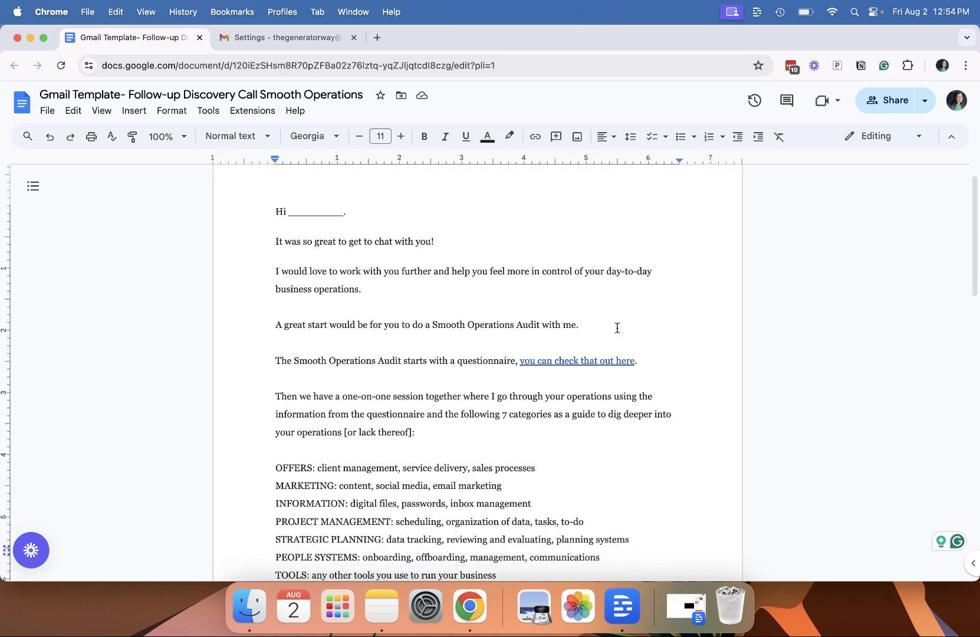
{"action": "scroll", "coordinate": [557, 389], "scroll_direction": "down", "scroll_amount": 10}
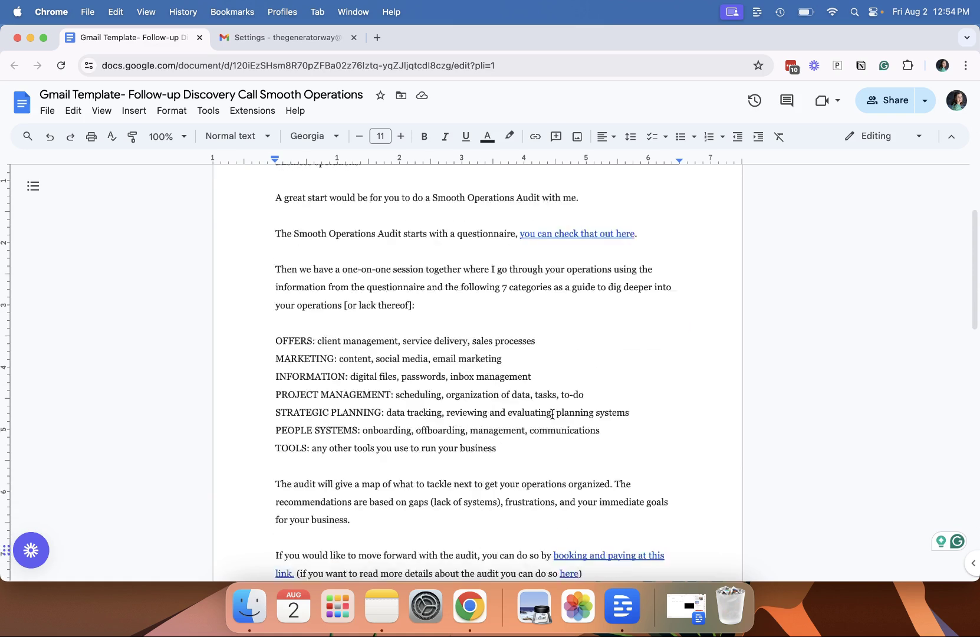
{"action": "scroll", "coordinate": [553, 414], "scroll_direction": "up", "scroll_amount": 12}
{"action": "left_click", "coordinate": [272, 240], "text": "shift"}
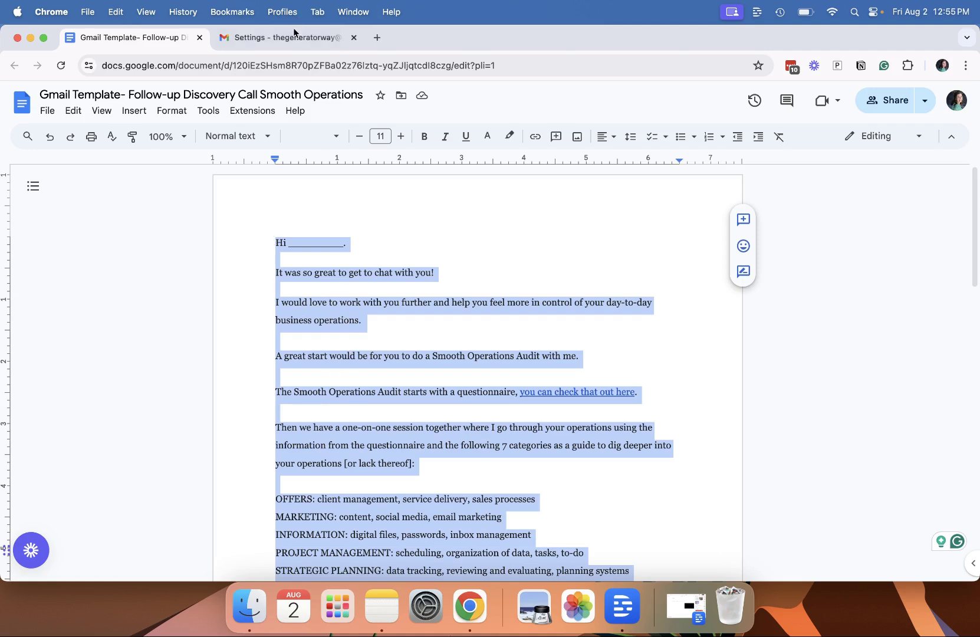
Paste the copied follow-up email text into the new message body.
{"action": "left_click", "coordinate": [319, 38]}
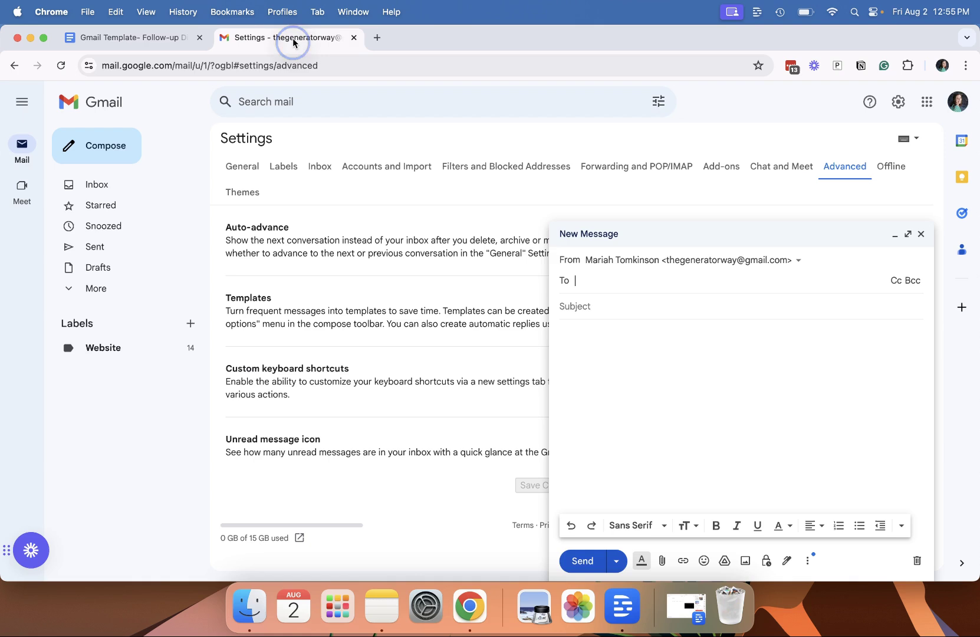
{"action": "left_click", "coordinate": [591, 334]}
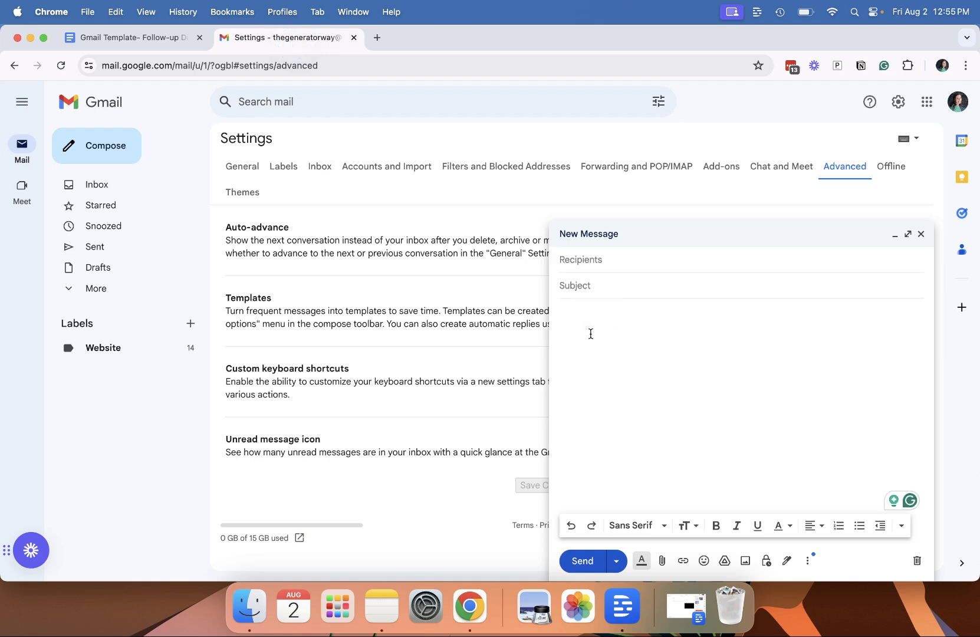
{"action": "key", "text": "super+v"}
{"action": "scroll", "coordinate": [850, 458], "scroll_direction": "up", "scroll_amount": 5}
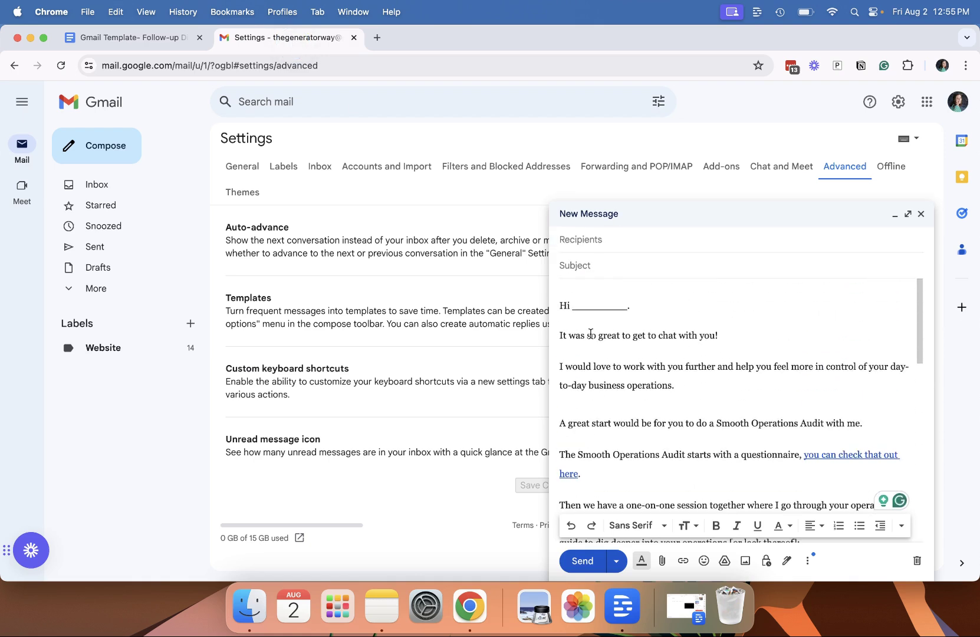
{"action": "left_click", "coordinate": [850, 458]}
Copy 'Follow-up Discovery Call Smooth Operations' from the Doc title into the Subject field.
{"action": "key", "text": "ctrl+shift+Tab"}
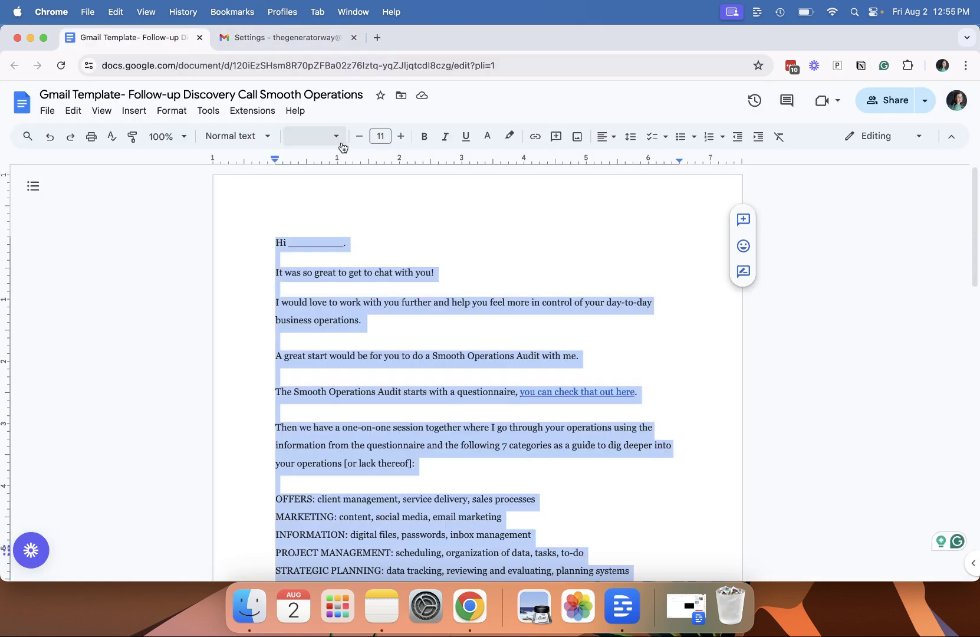
{"action": "left_click", "coordinate": [312, 97]}
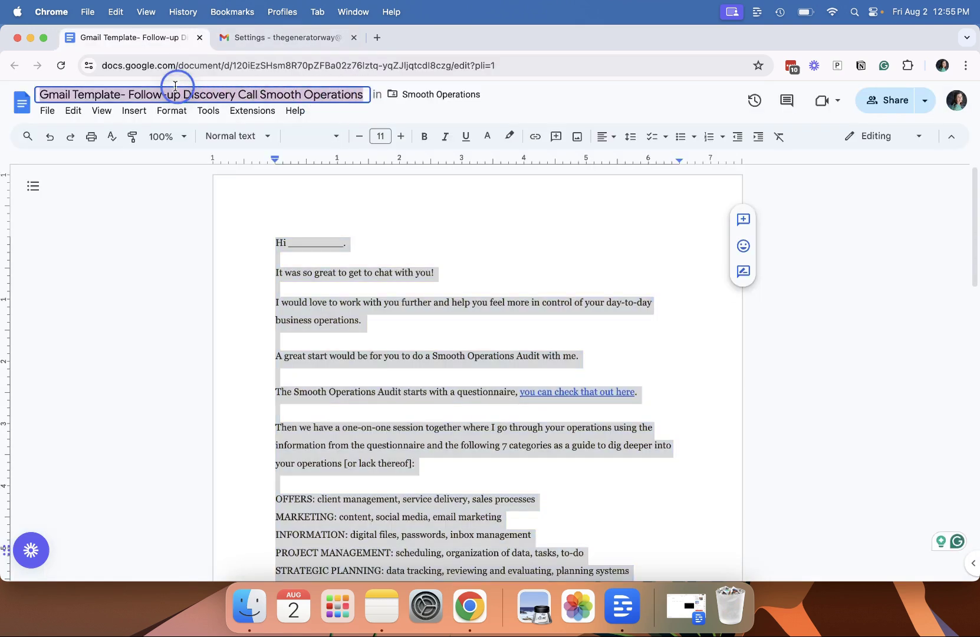
{"action": "left_click", "coordinate": [131, 94], "text": "shift"}
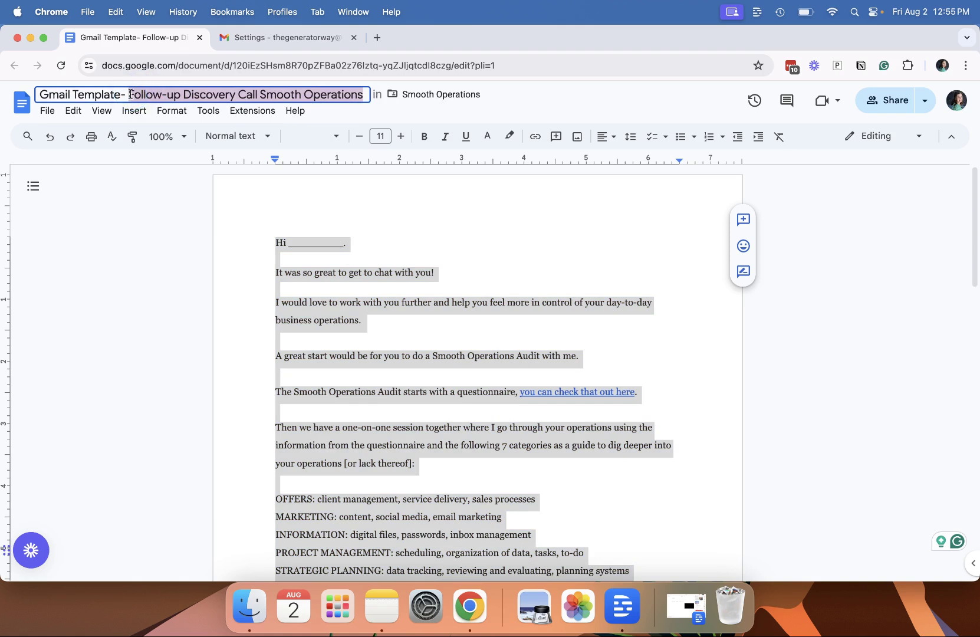
{"action": "left_click", "coordinate": [475, 258]}
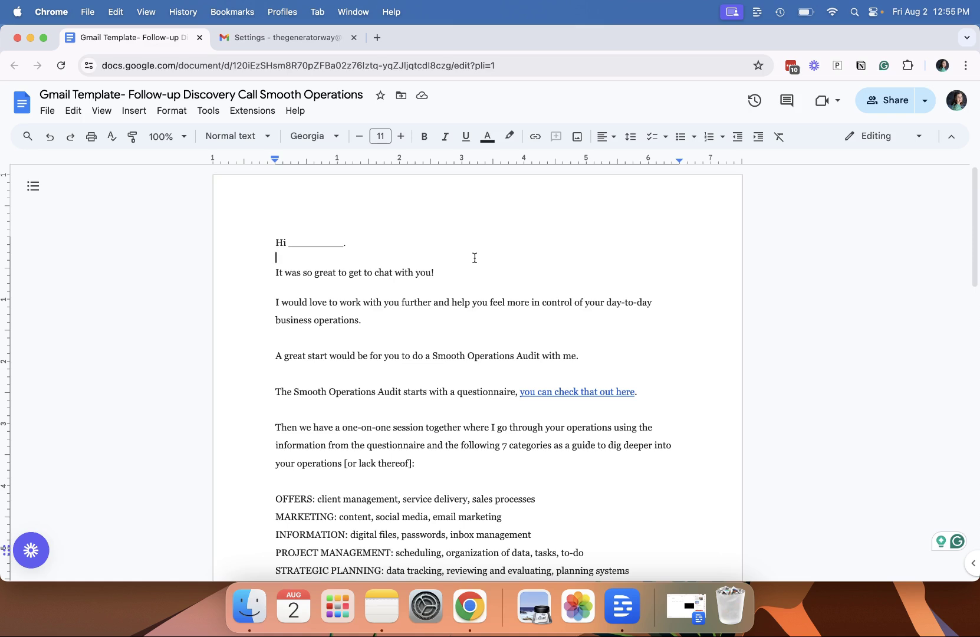
{"action": "double_click", "coordinate": [321, 94]}
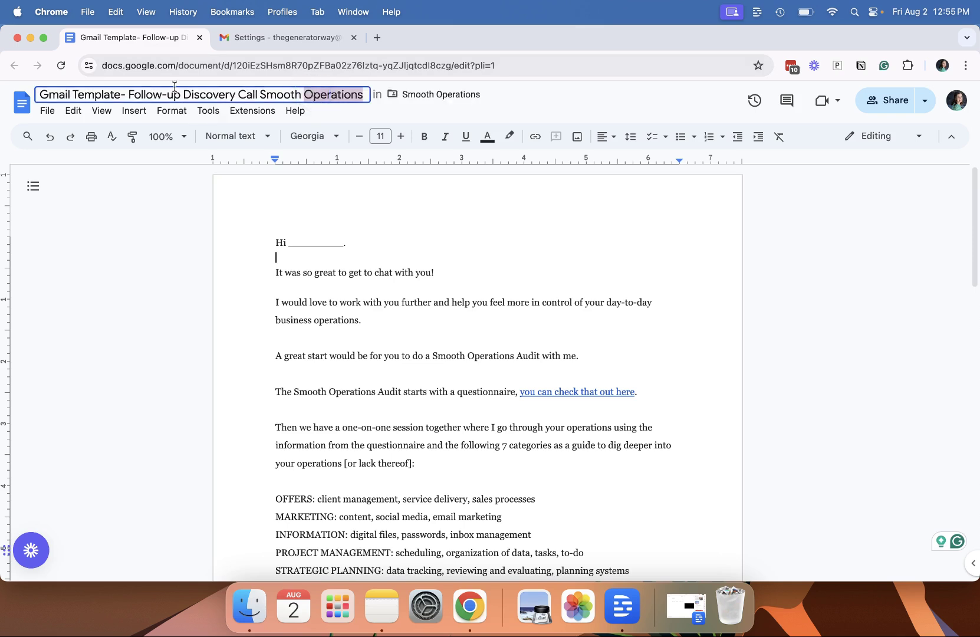
{"action": "left_click_drag", "start_coordinate": [128, 94], "coordinate": [308, 89]}
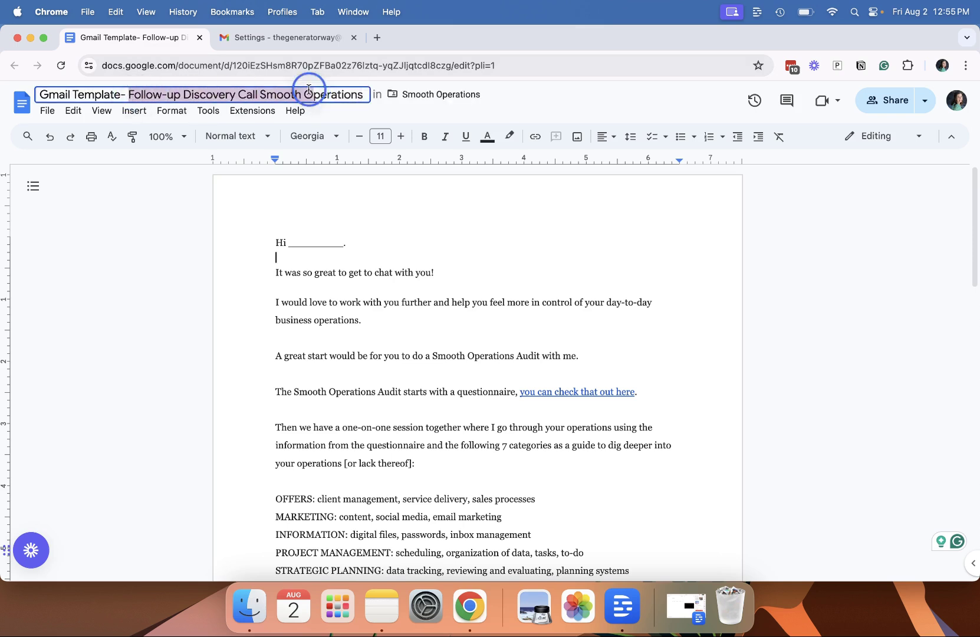
{"action": "key", "text": "super+c"}
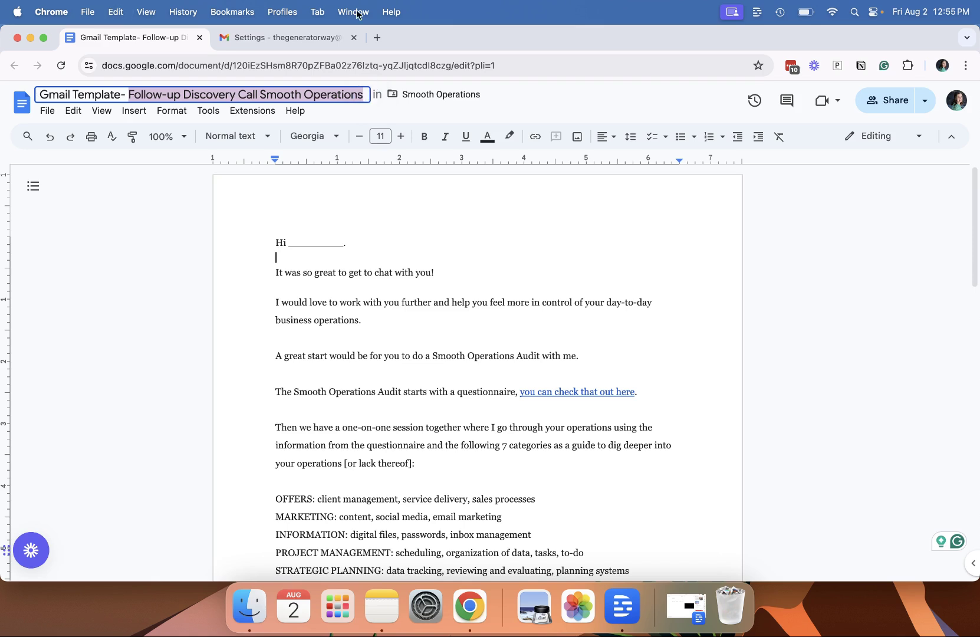
{"action": "key", "text": "ctrl+Tab"}
{"action": "key", "text": "super+v"}
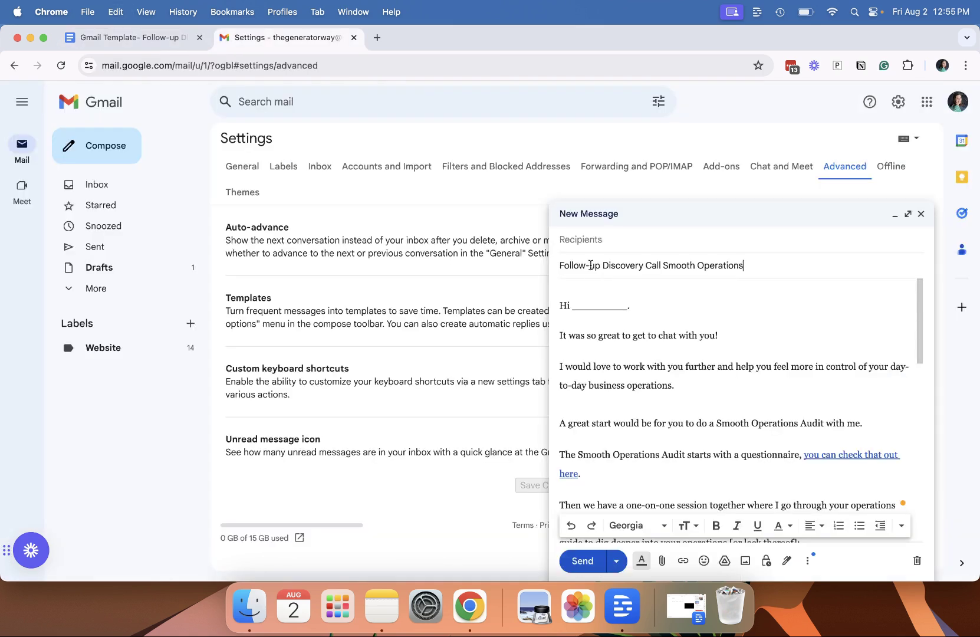
{"action": "left_click", "coordinate": [137, 35]}
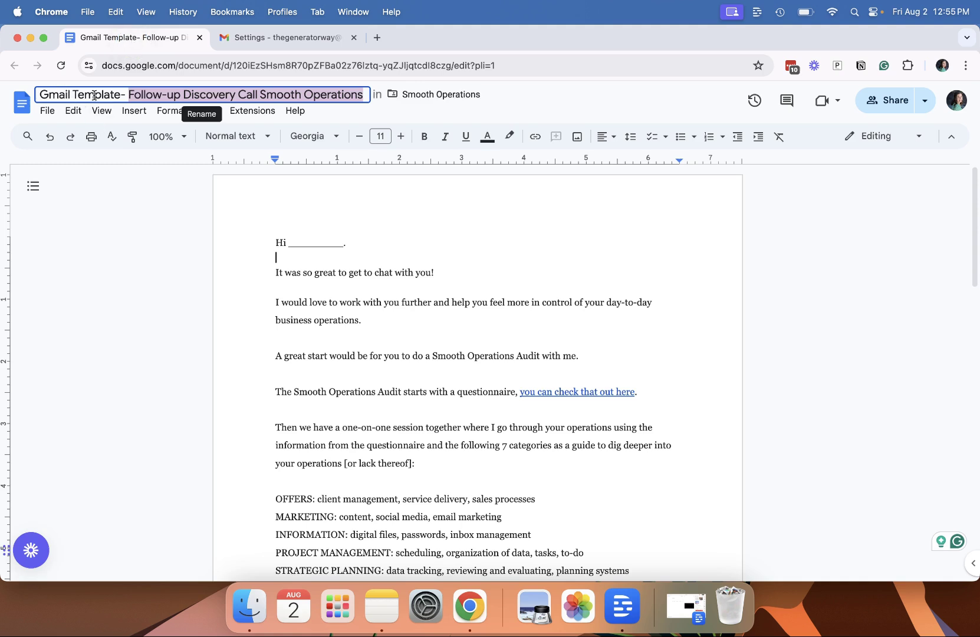
{"action": "left_click", "coordinate": [257, 39]}
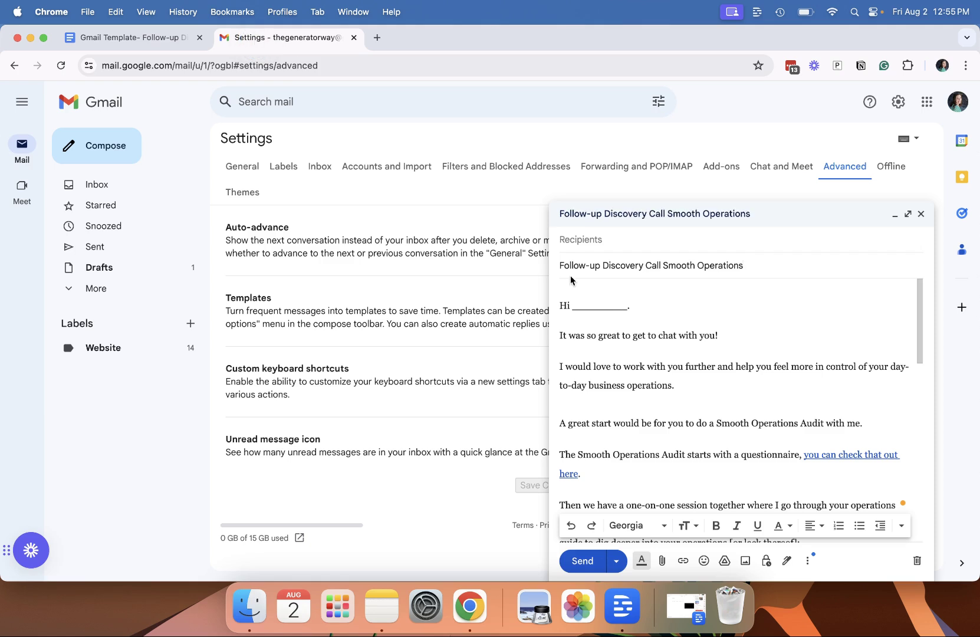
{"action": "left_click", "coordinate": [140, 48]}
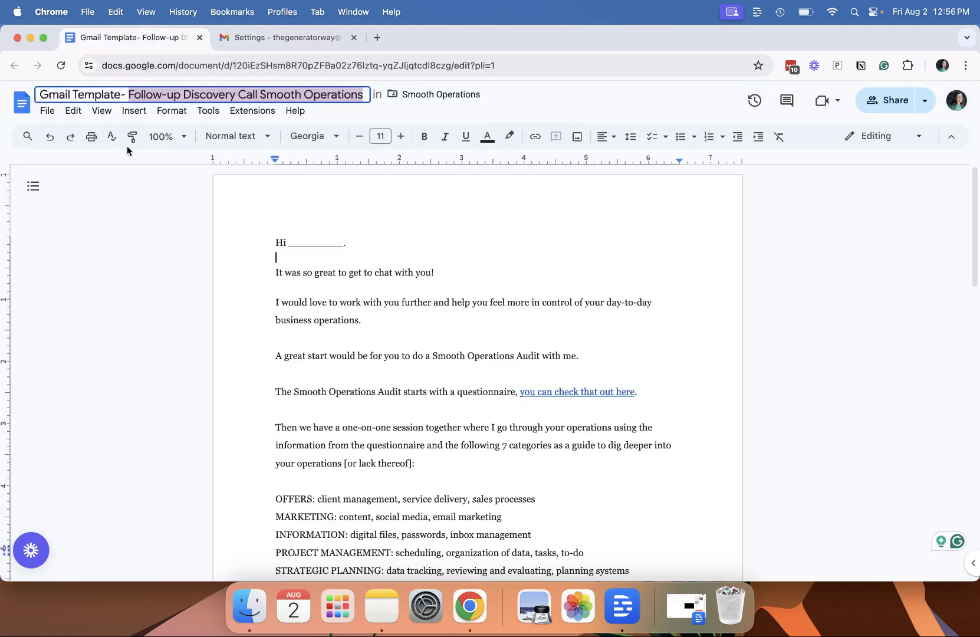
{"action": "left_click", "coordinate": [263, 38]}
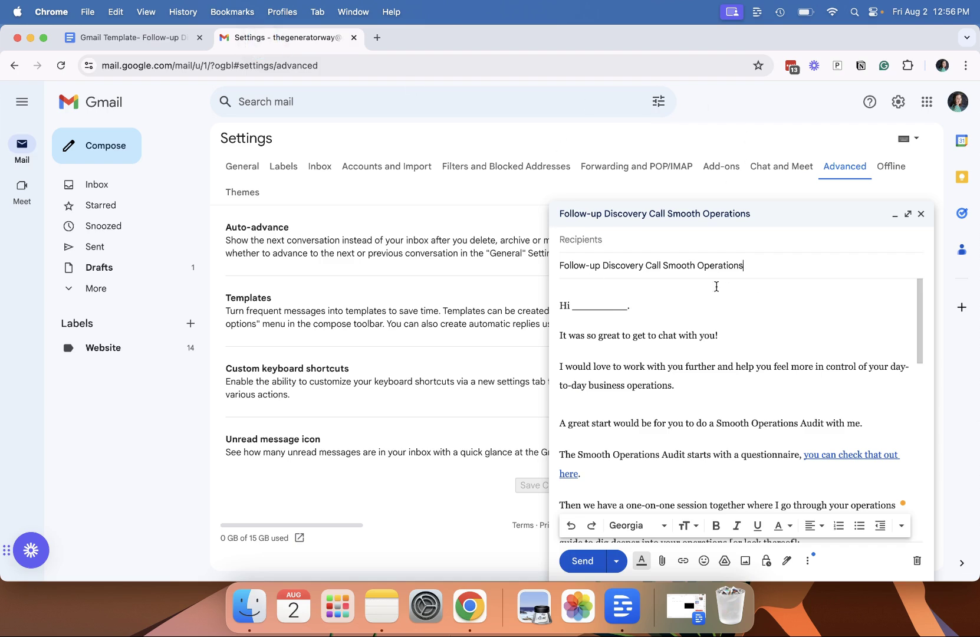
{"action": "scroll", "coordinate": [716, 287], "scroll_direction": "down", "scroll_amount": 10}
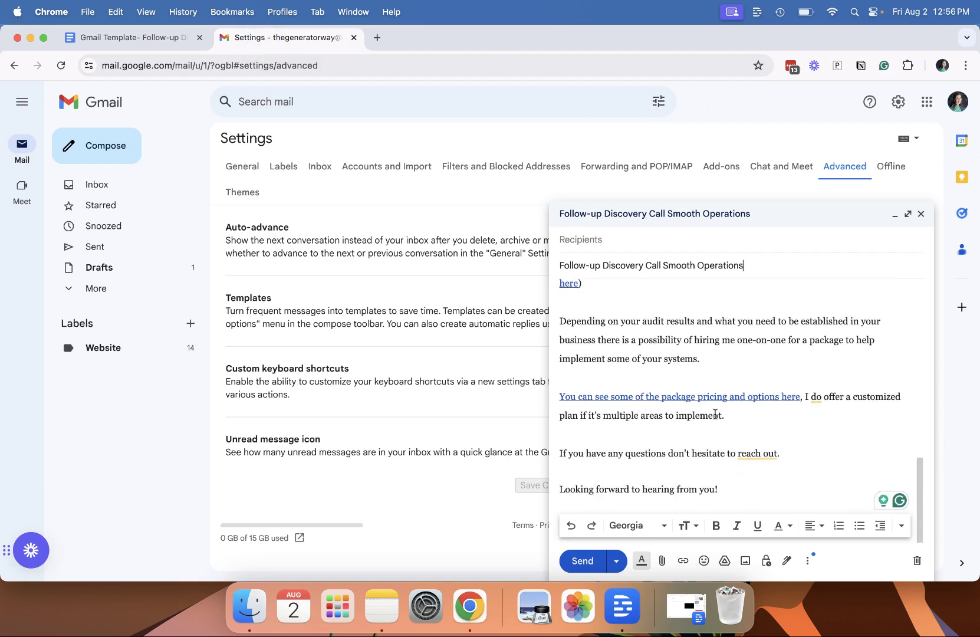
{"action": "scroll", "coordinate": [728, 478], "scroll_direction": "up", "scroll_amount": 10}
{"action": "scroll", "coordinate": [728, 477], "scroll_direction": "up", "scroll_amount": 2}
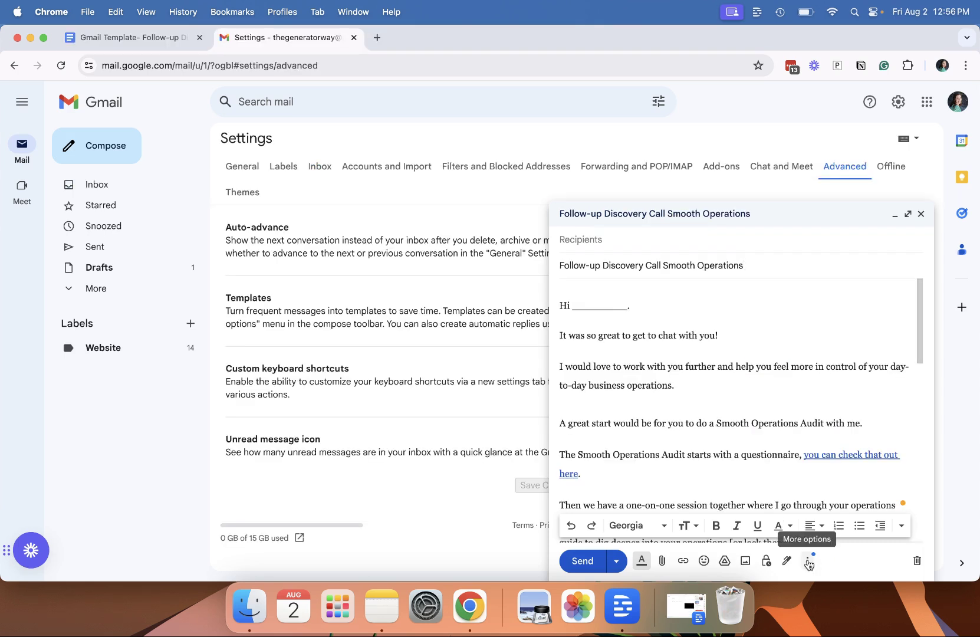
Save the draft as a new template, keeping the suggested name 'Follow-up Discovery Call Smooth Operations'.
{"action": "left_click", "coordinate": [808, 565]}
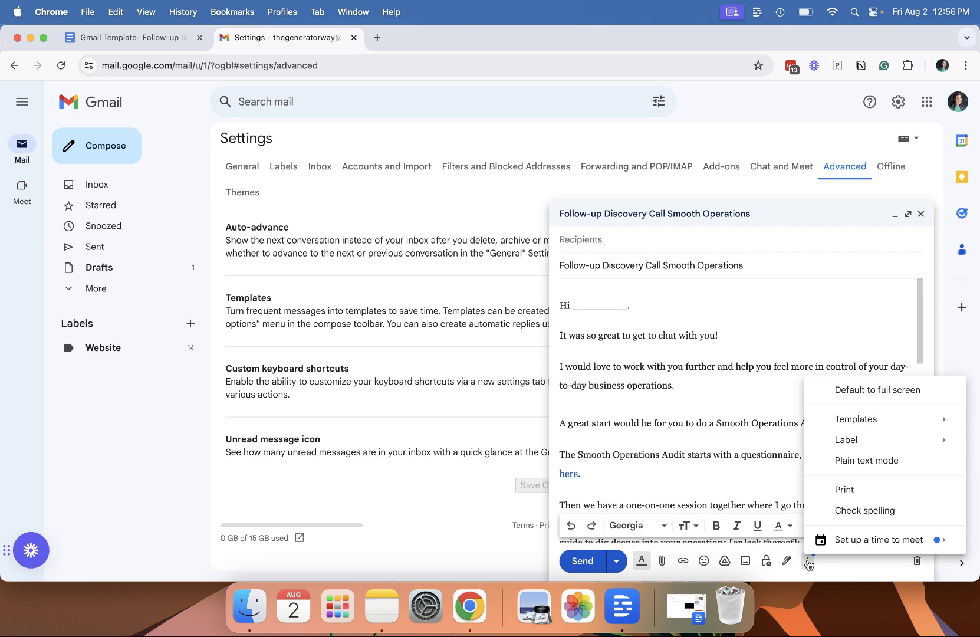
{"action": "mouse_move", "coordinate": [849, 421]}
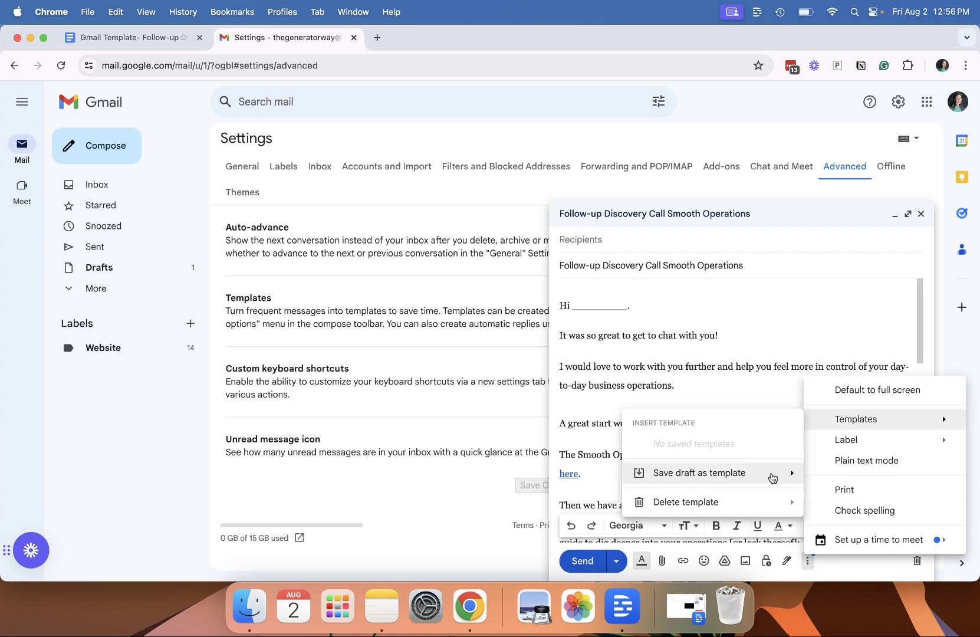
{"action": "mouse_move", "coordinate": [766, 478]}
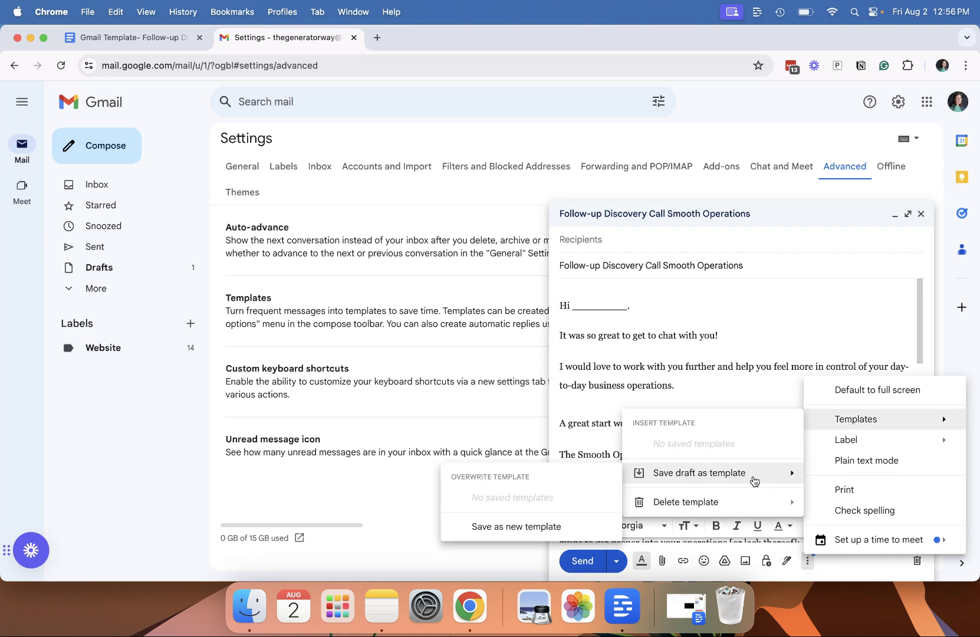
{"action": "left_click", "coordinate": [549, 530]}
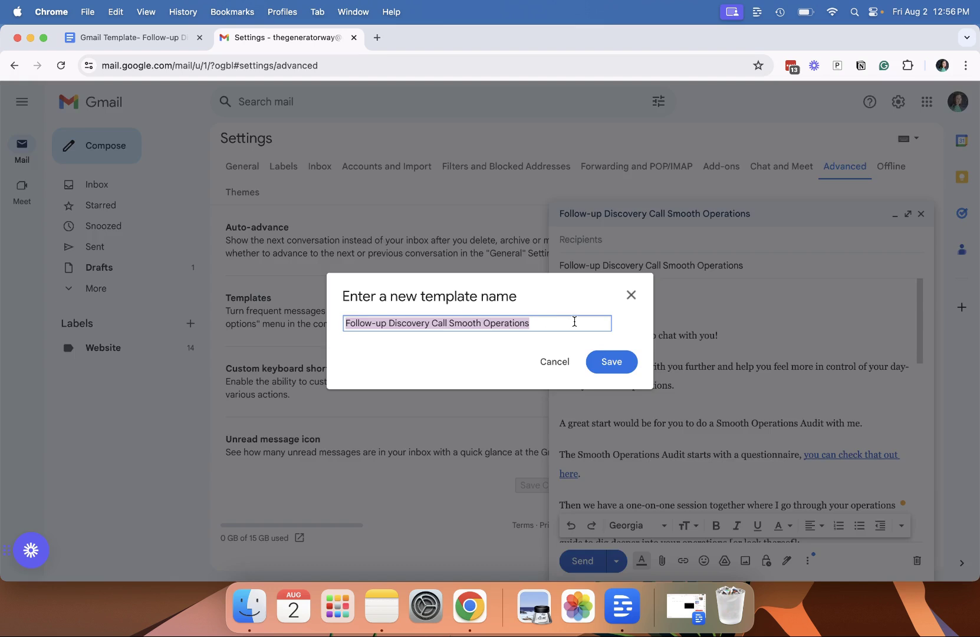
{"action": "left_click", "coordinate": [619, 356]}
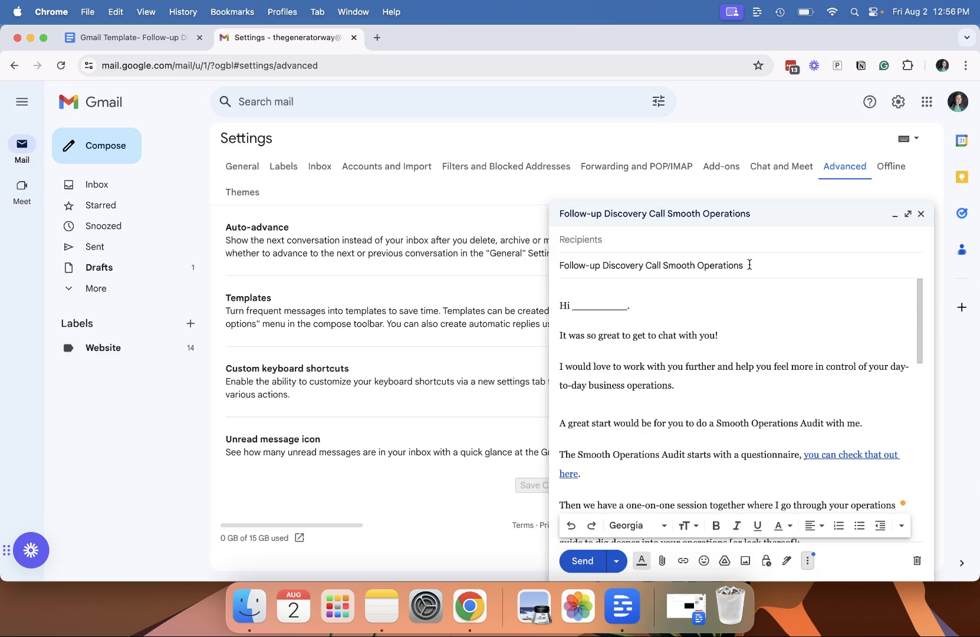
Trim 'Smooth Operations' from the subject so it reads 'Follow-up Discovery Call'.
{"action": "left_click_drag", "start_coordinate": [745, 265], "coordinate": [662, 264]}
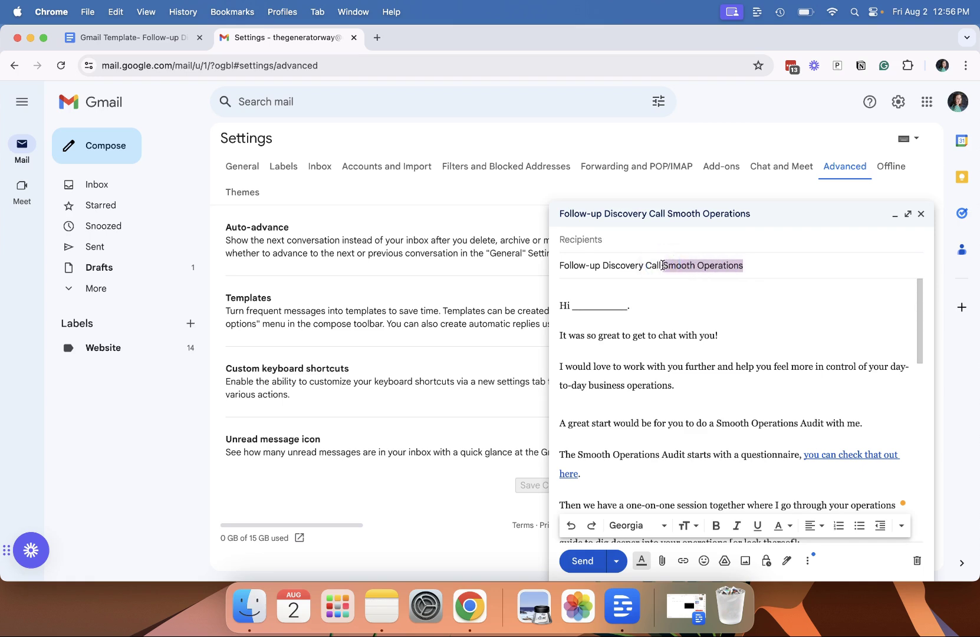
{"action": "key", "text": "BackSpace"}
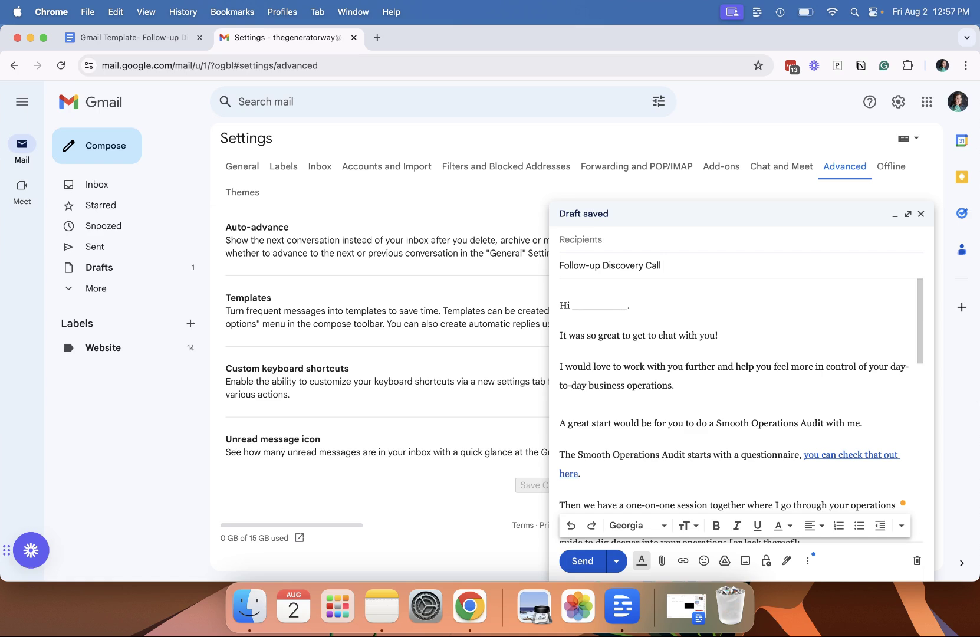
{"action": "type", "text": "----"}
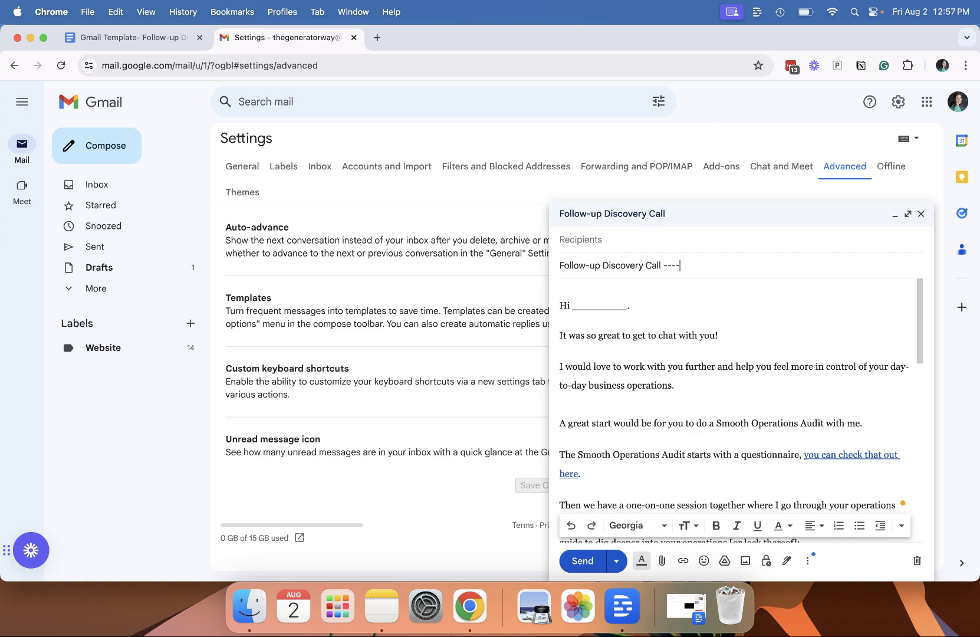
{"action": "key", "text": "BackSpace"}
{"action": "key", "text": "BackSpace"}
{"action": "key", "text": "BackSpace"}
{"action": "key", "text": "BackSpace"}
{"action": "key", "text": "BackSpace"}
Remove a stray X after the 'Hi ___' greeting and select the greeting line.
{"action": "left_click_drag", "start_coordinate": [630, 306], "coordinate": [569, 306]}
{"action": "left_click", "coordinate": [641, 306]}
{"action": "type", "text": "X"}
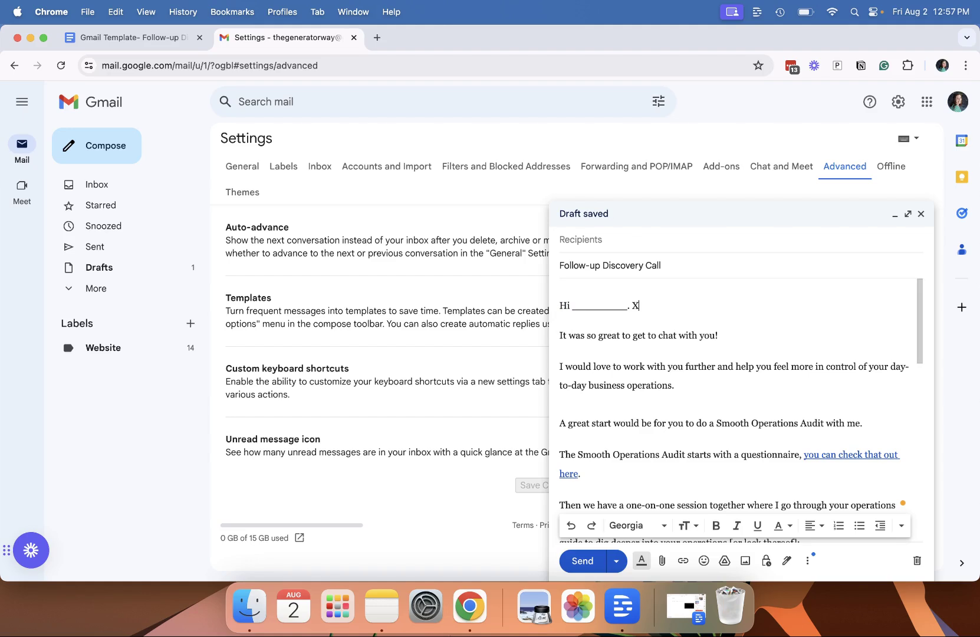
{"action": "key", "text": "BackSpace"}
{"action": "key", "text": "BackSpace"}
{"action": "left_click_drag", "start_coordinate": [632, 304], "coordinate": [562, 305]}
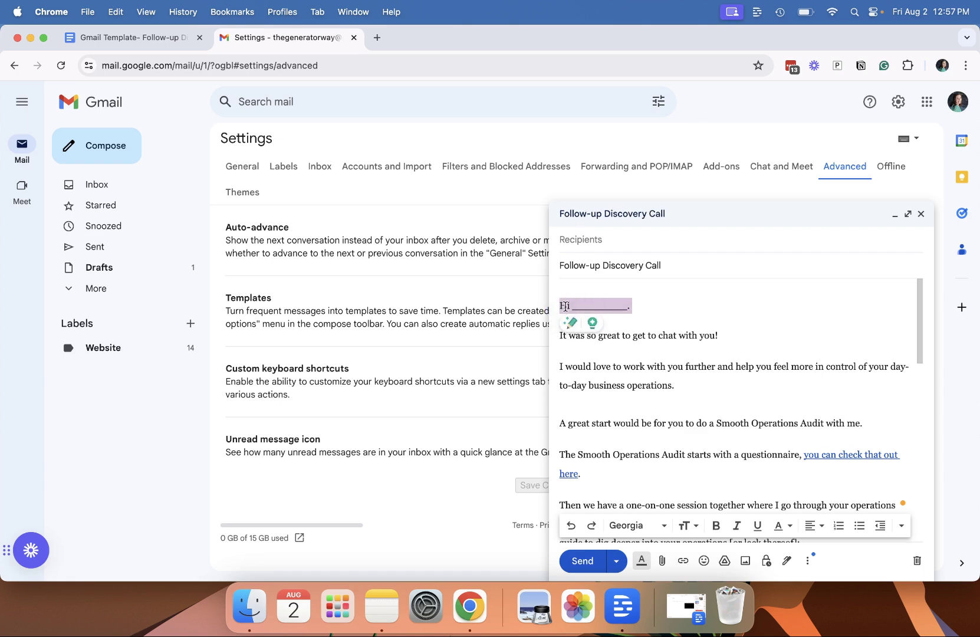
Highlight the 'Hi ___.' greeting line in the Doc light yellow and copy it.
{"action": "left_click", "coordinate": [646, 308]}
{"action": "key", "text": "super+1"}
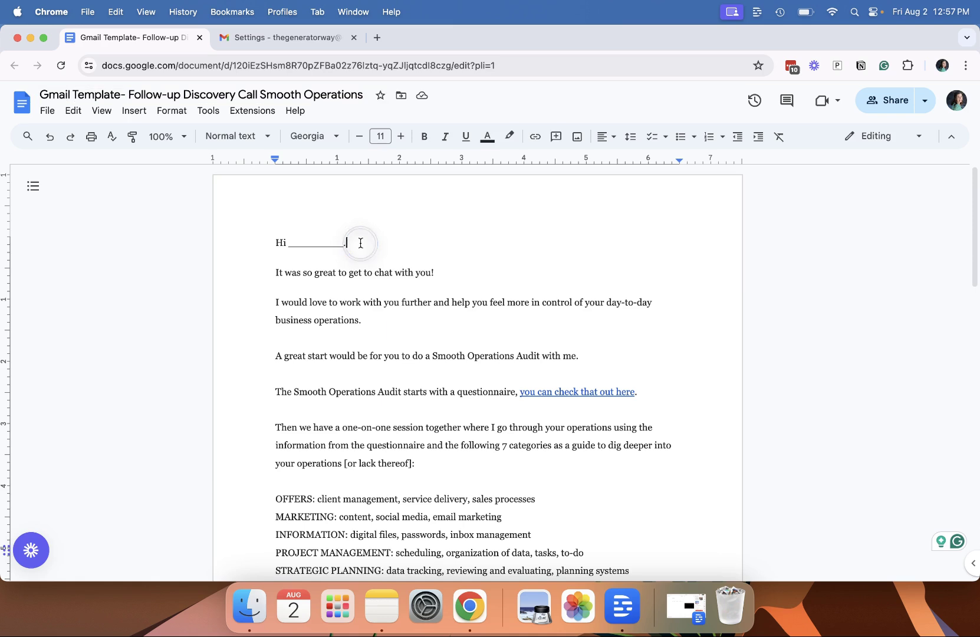
{"action": "left_click_drag", "start_coordinate": [361, 245], "coordinate": [246, 241]}
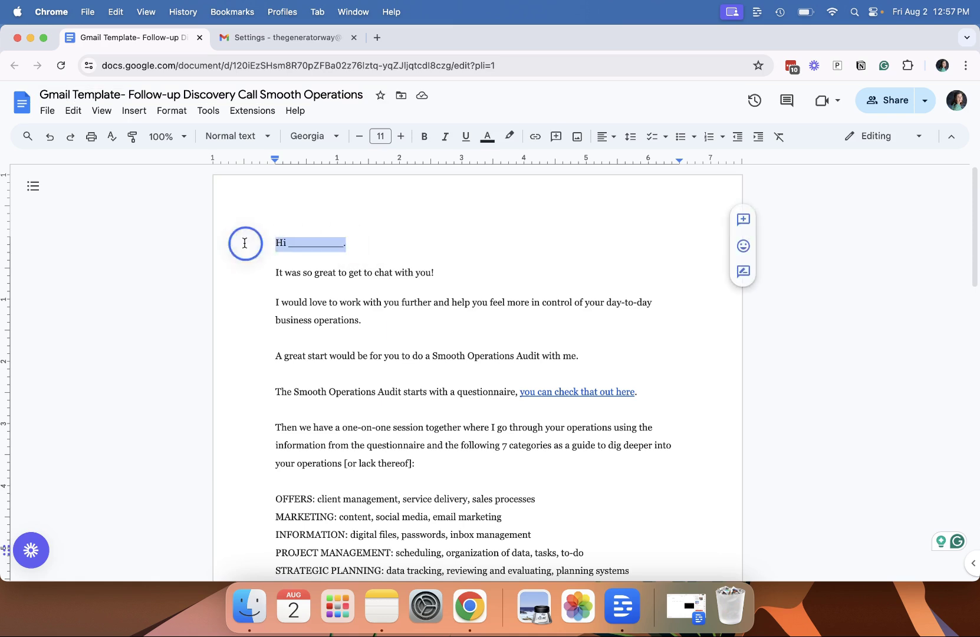
{"action": "left_click", "coordinate": [510, 137]}
{"action": "left_click", "coordinate": [556, 210]}
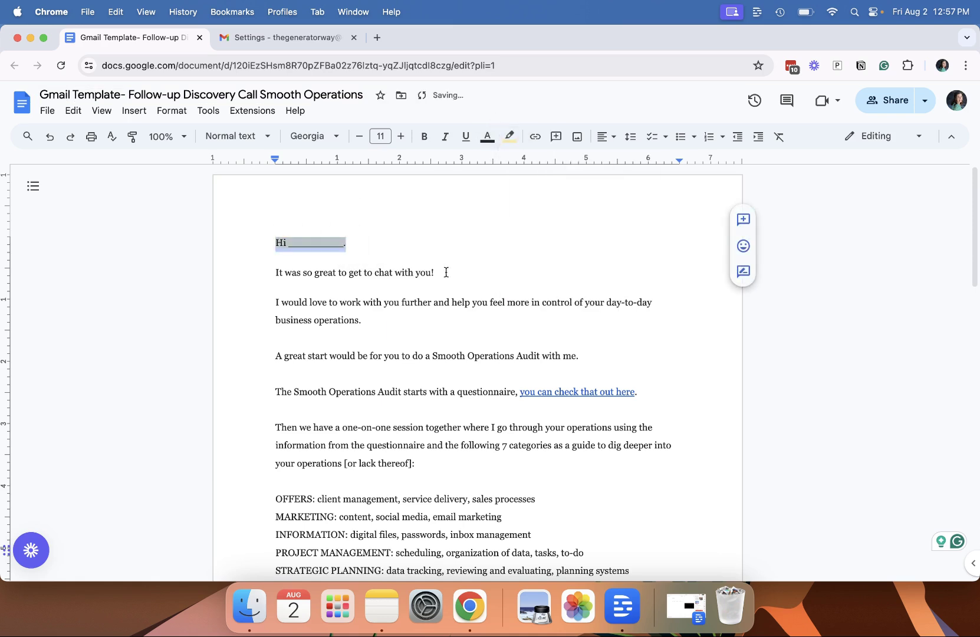
{"action": "left_click_drag", "start_coordinate": [299, 247], "coordinate": [252, 242]}
{"action": "key", "text": "cmd+c"}
Paste the highlighted greeting into the draft, then delete it again.
{"action": "left_click", "coordinate": [312, 37]}
{"action": "key", "text": "cmd+v"}
{"action": "left_click", "coordinate": [639, 337]}
{"action": "left_click_drag", "start_coordinate": [639, 337], "coordinate": [560, 338]}
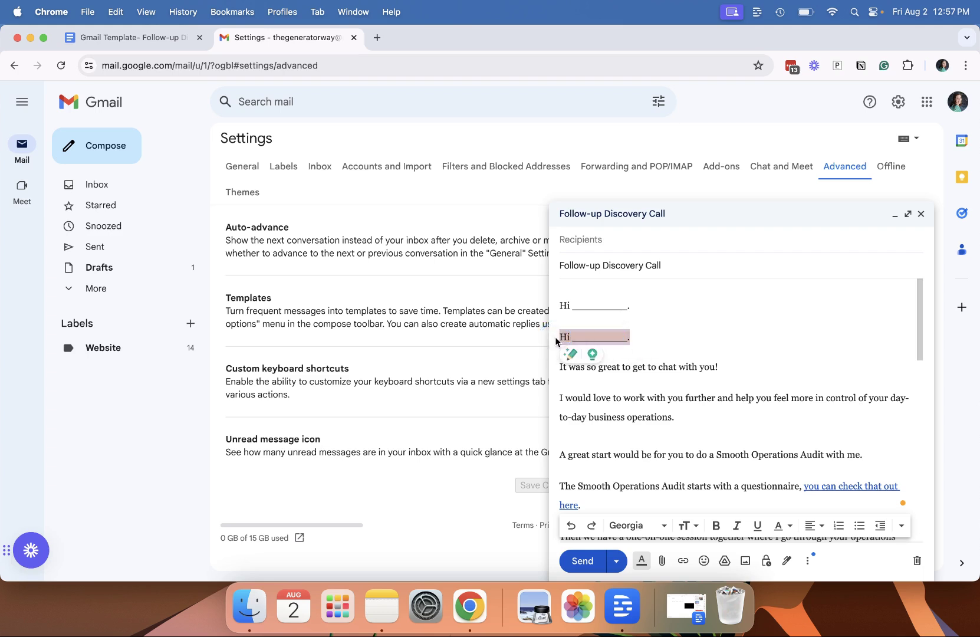
{"action": "key", "text": "BackSpace"}
Add and remove test text 'hjjkk' with a light background, then close the draft for a new message.
{"action": "type", "text": "hjjkk"}
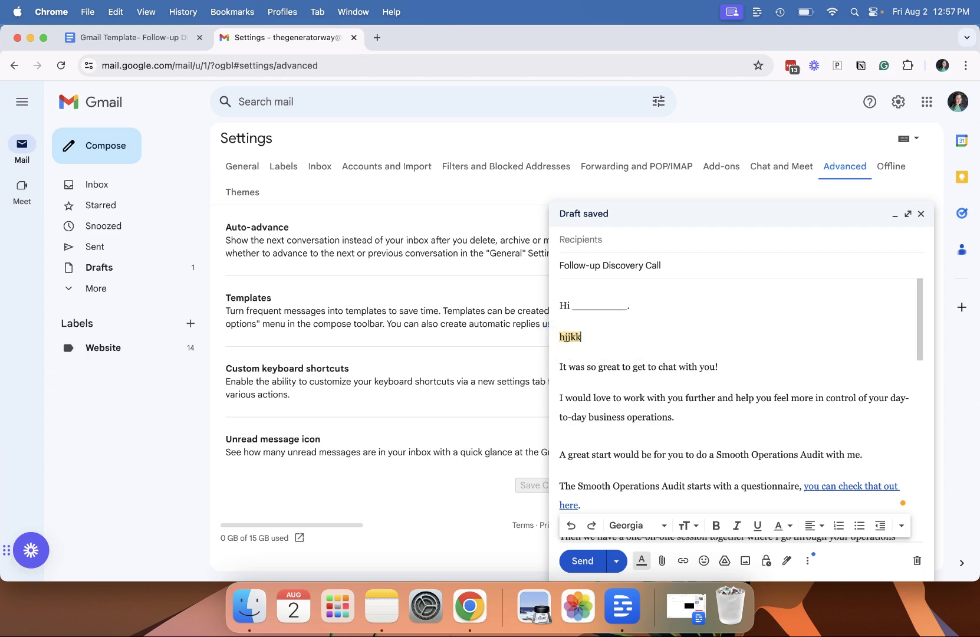
{"action": "left_click_drag", "start_coordinate": [581, 337], "coordinate": [560, 340]}
{"action": "left_click", "coordinate": [783, 525]}
{"action": "left_click", "coordinate": [667, 416]}
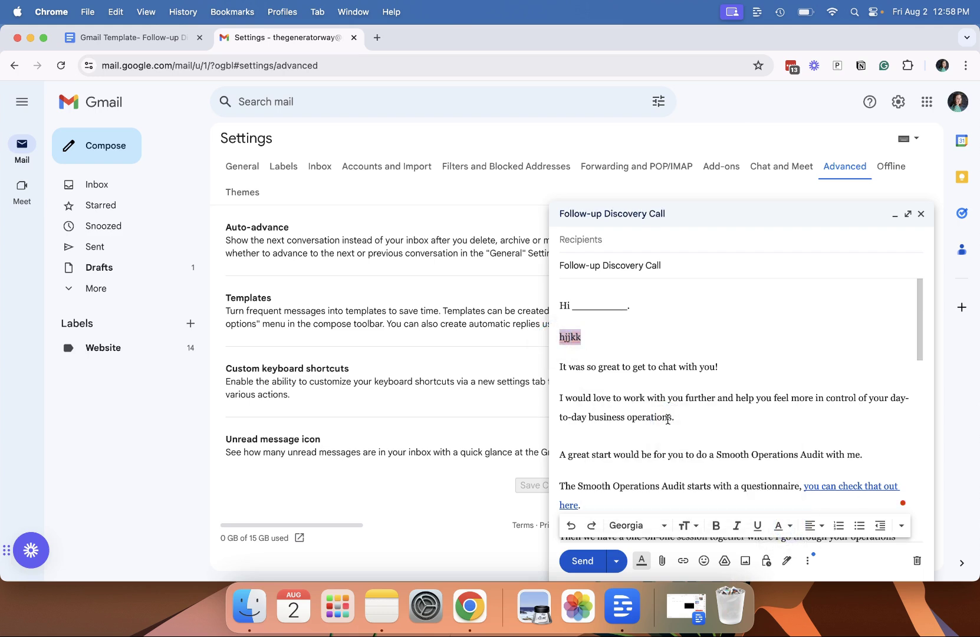
{"action": "left_click", "coordinate": [560, 339]}
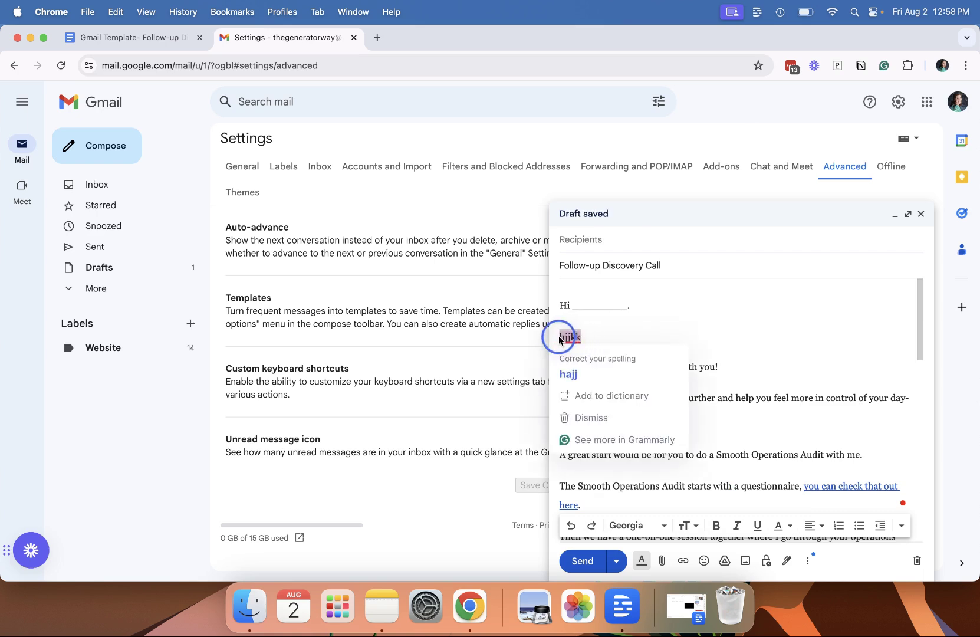
{"action": "key", "text": "Delete"}
{"action": "key", "text": "Delete"}
{"action": "key", "text": "Delete"}
{"action": "key", "text": "Delete"}
{"action": "key", "text": "Delete"}
{"action": "key", "text": "Delete"}
{"action": "key", "text": "Delete"}
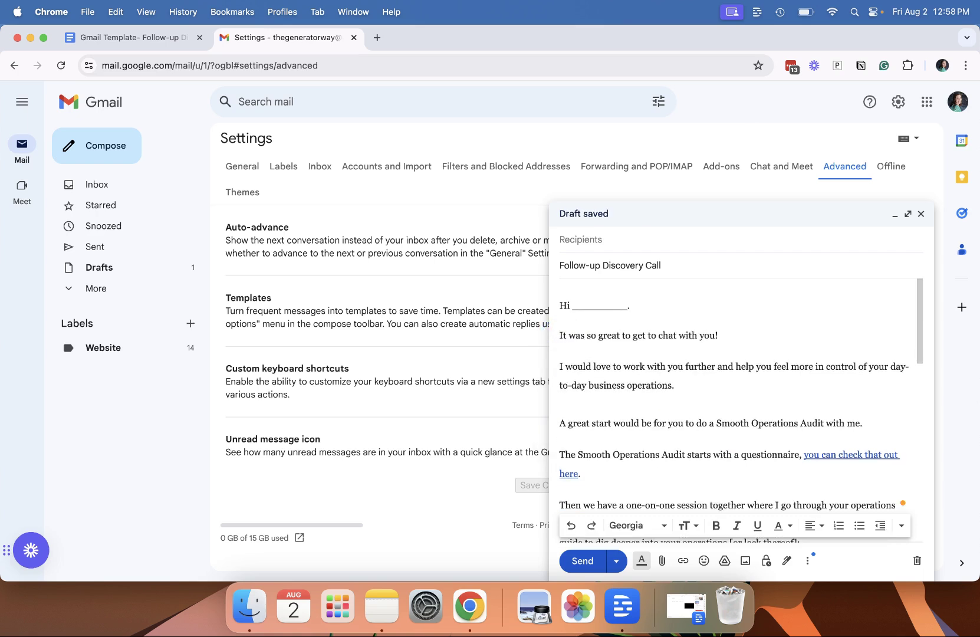
{"action": "left_click", "coordinate": [576, 307], "text": "shift"}
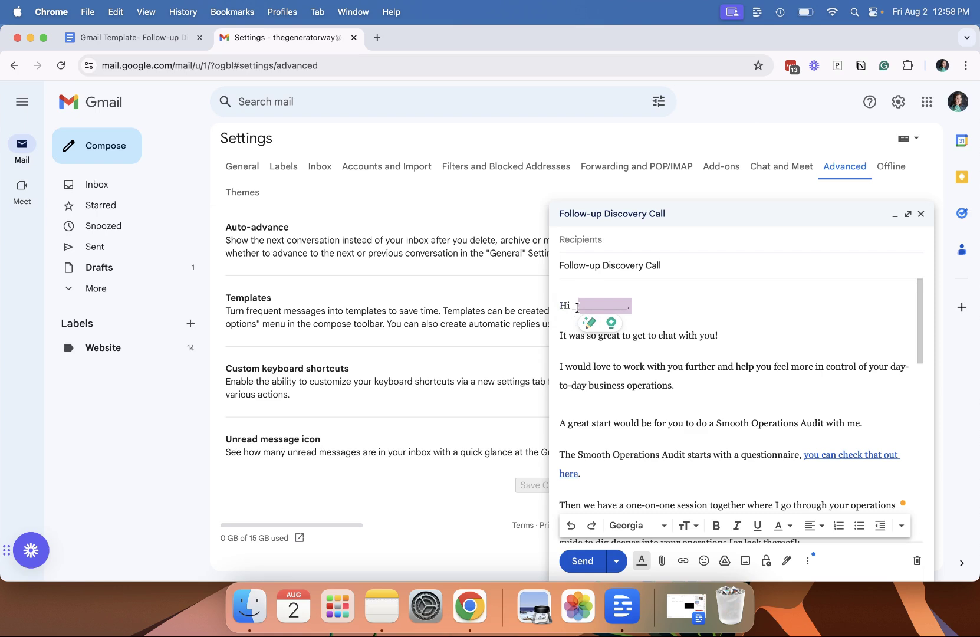
{"action": "key", "text": "Escape"}
{"action": "left_click", "coordinate": [105, 145]}
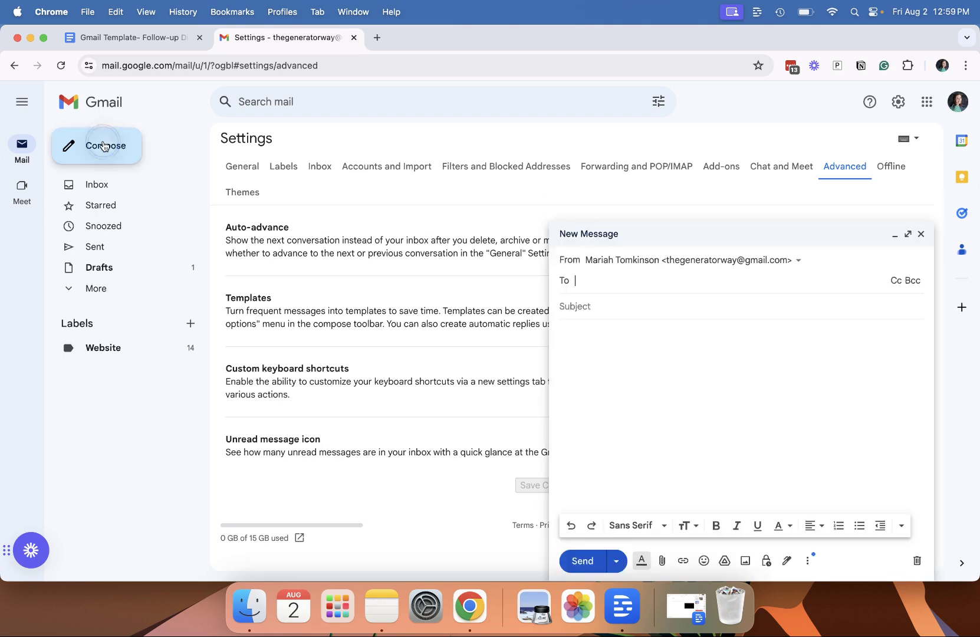
Insert the 'Follow-up Discovery Call Smooth Operations' template from the More options Templates menu.
{"action": "left_click", "coordinate": [807, 561]}
{"action": "mouse_move", "coordinate": [883, 426]}
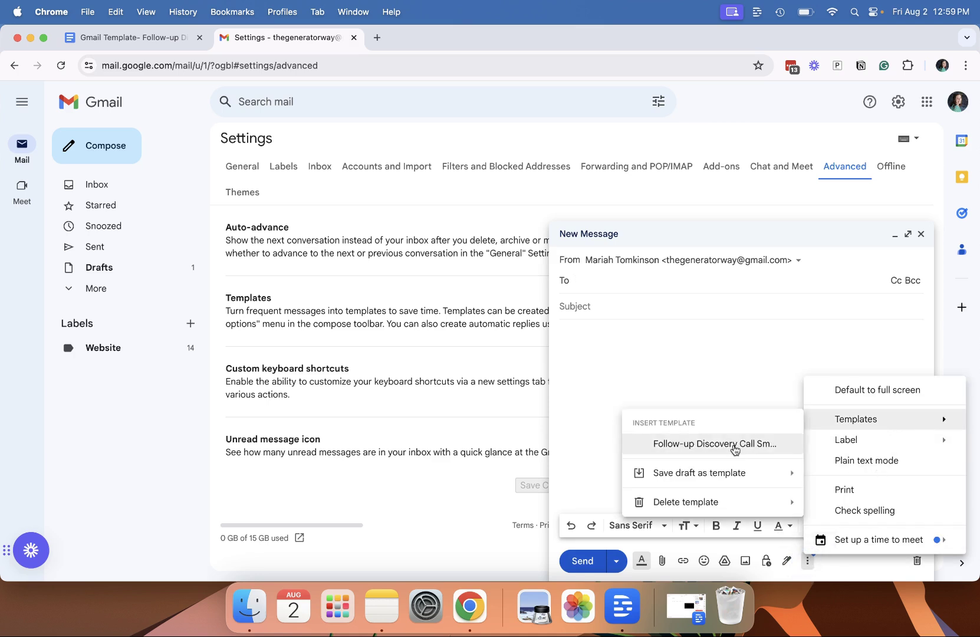
{"action": "left_click", "coordinate": [734, 443]}
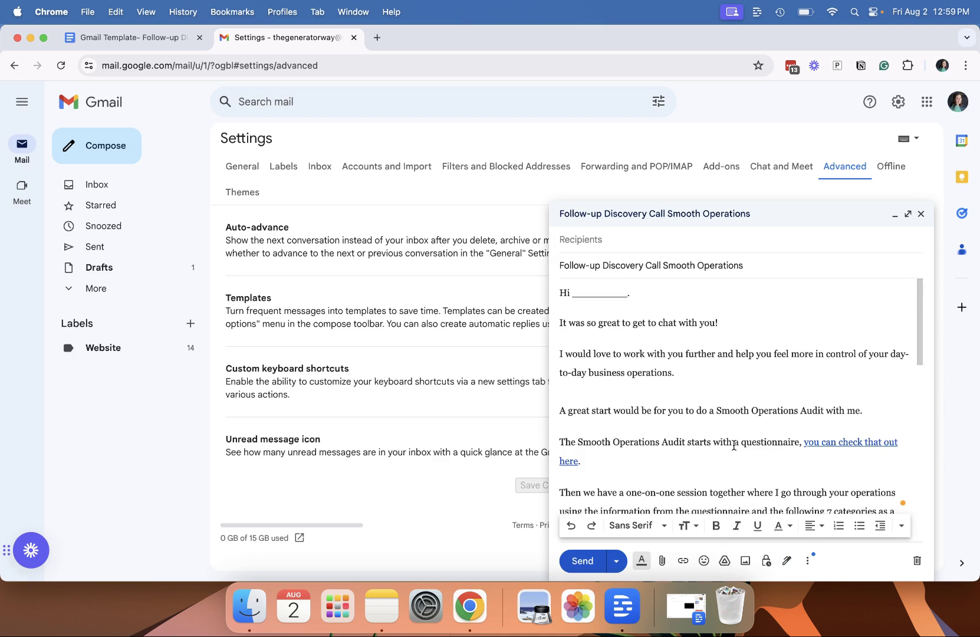